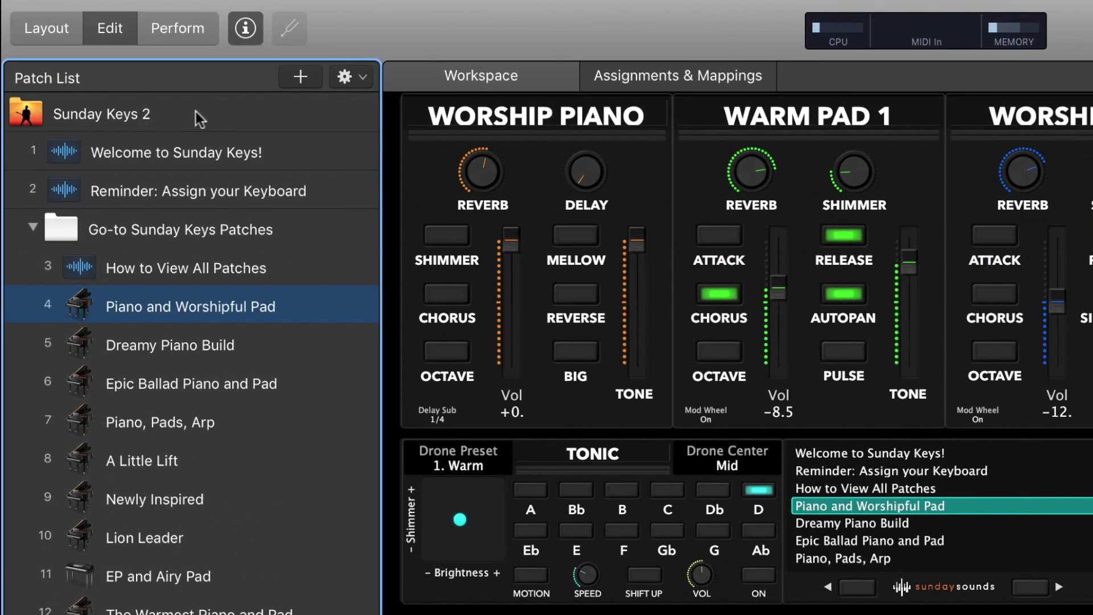
- Select the Sunday Keys 2 concert row at the top of the Patch List
click(196, 113)
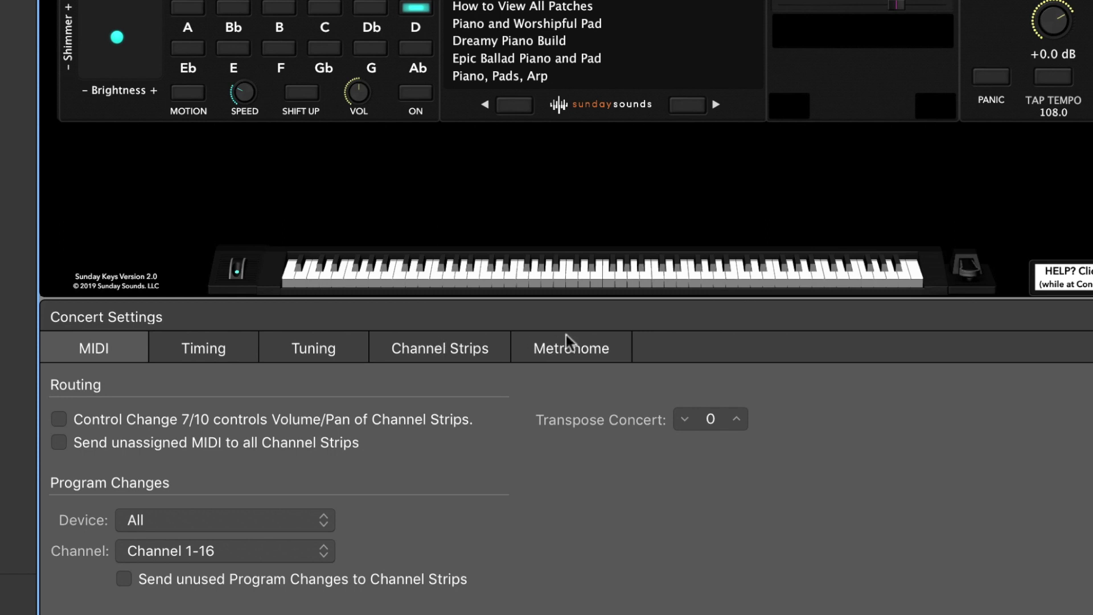
- Show the concert's Metronome settings and Klopfgeist Metronome strip, and switch the metronome click on
click(602, 349)
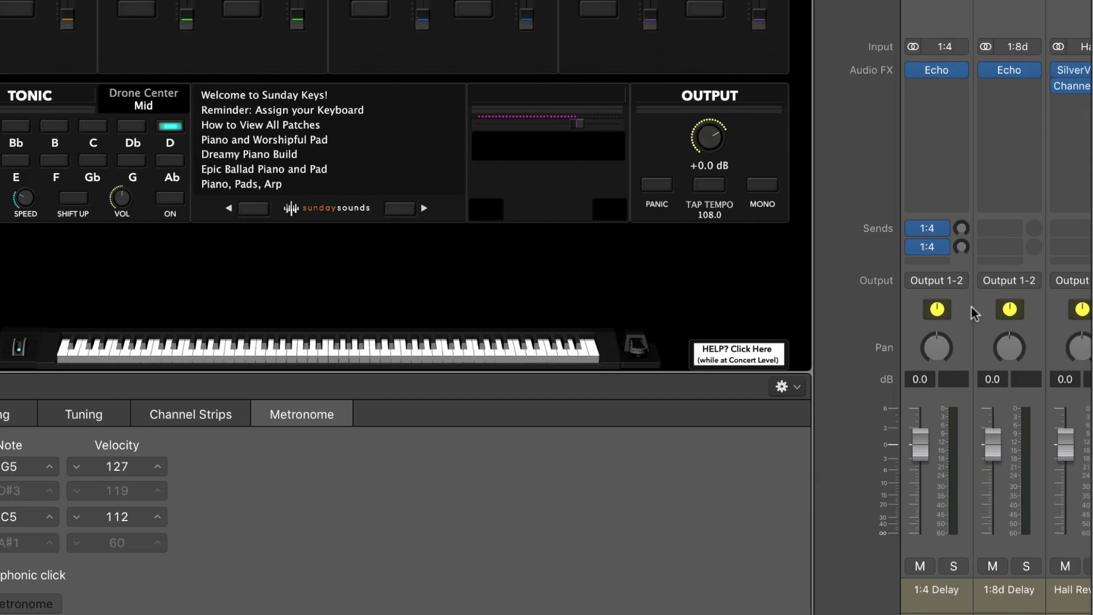
scroll(975, 312, right, 3)
scroll(971, 306, right, 10)
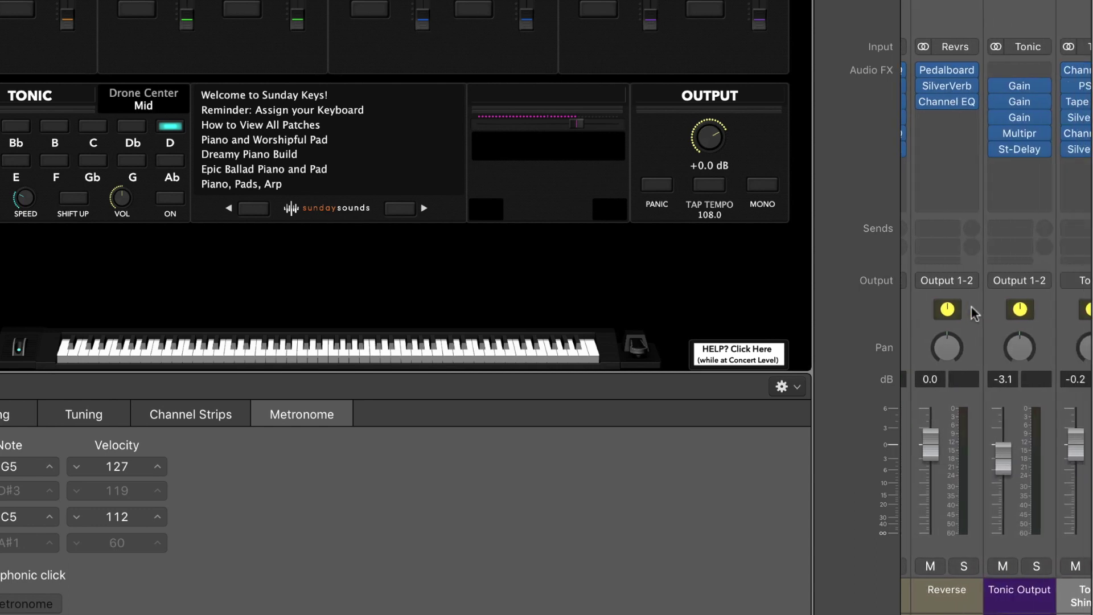
scroll(971, 306, right, 5)
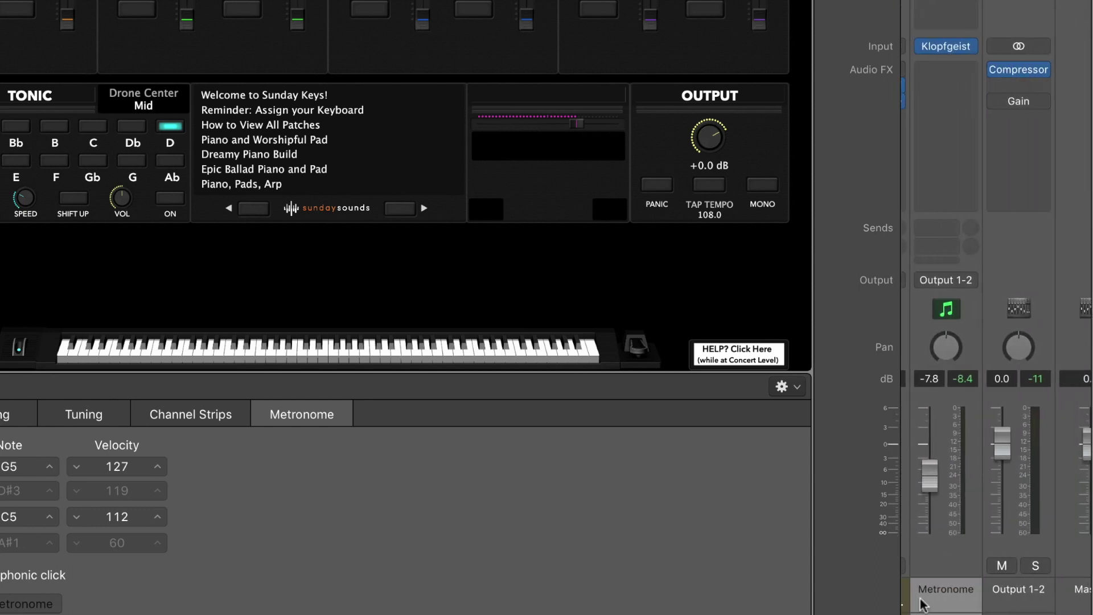
mouse_move(961, 55)
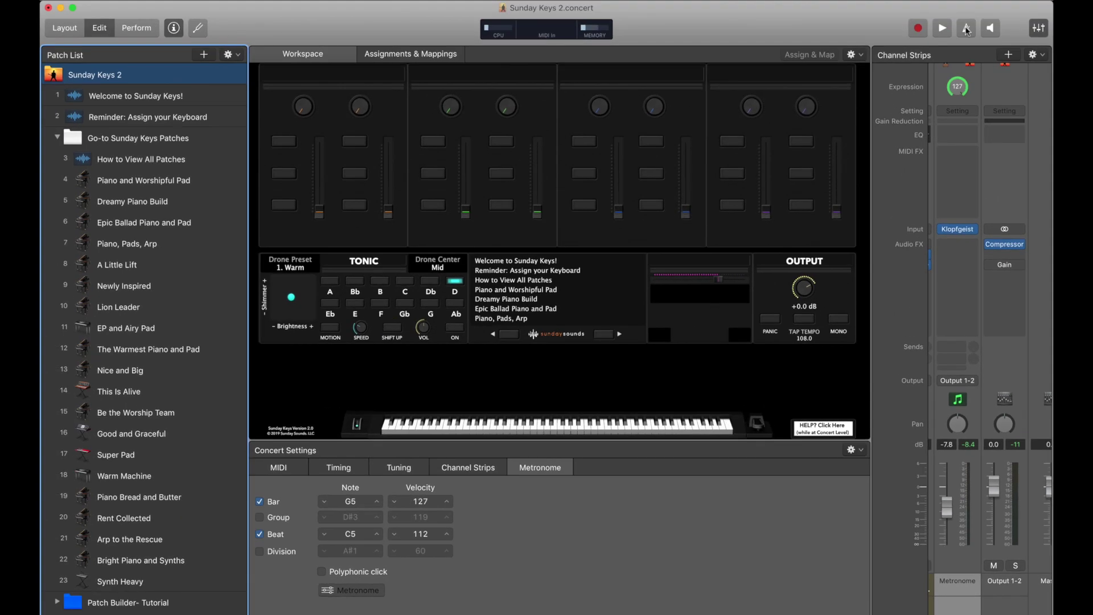
click(966, 30)
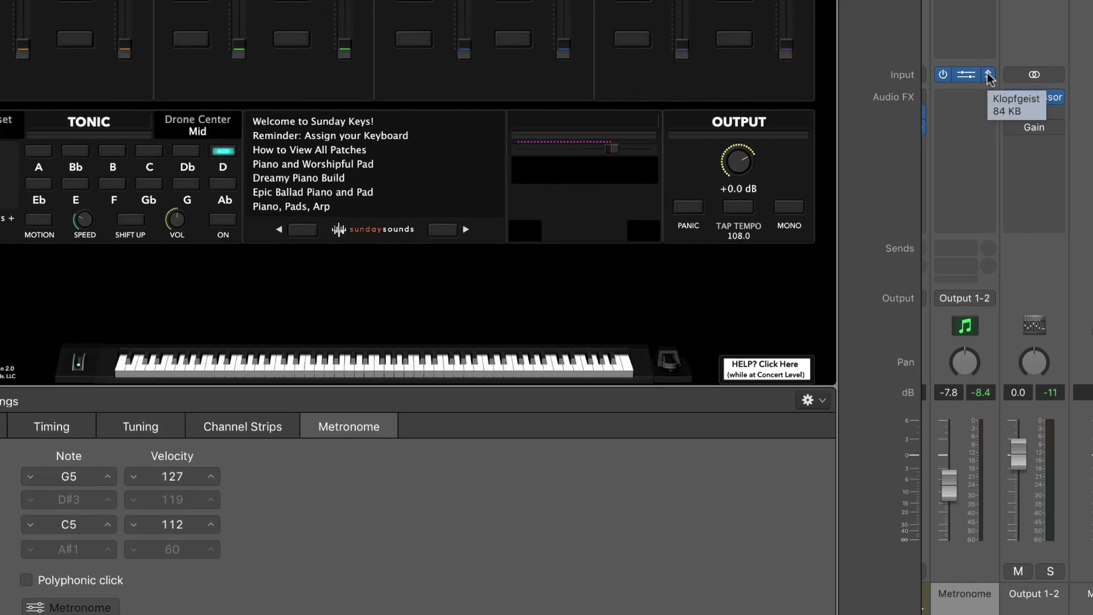
- Swap the Metronome strip's Klopfgeist for Ultrabeat (Drum Synth) in Stereo
click(975, 230)
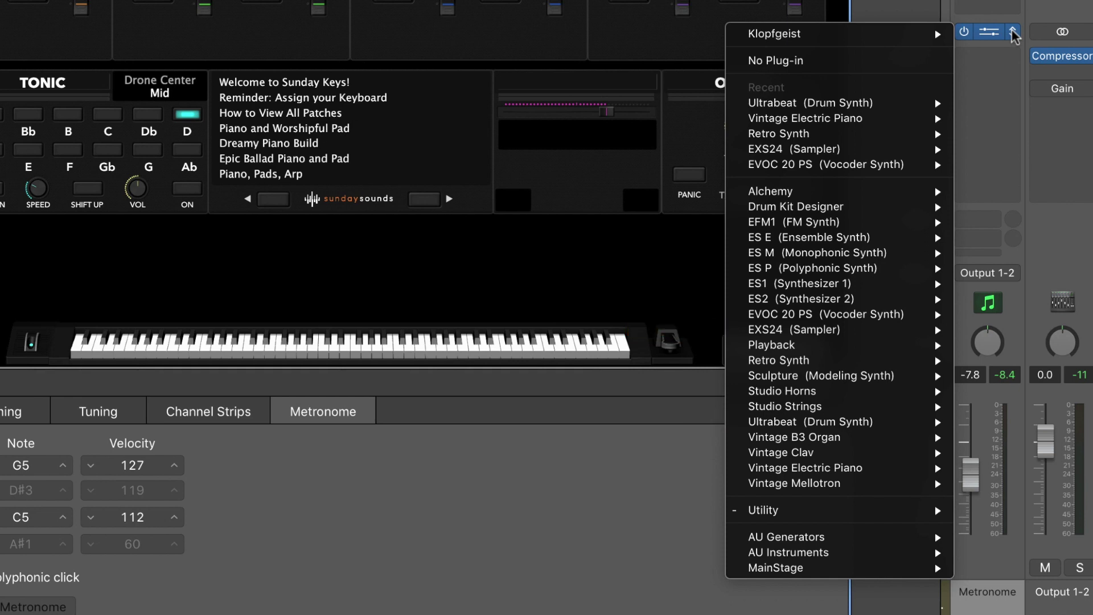
mouse_move(848, 421)
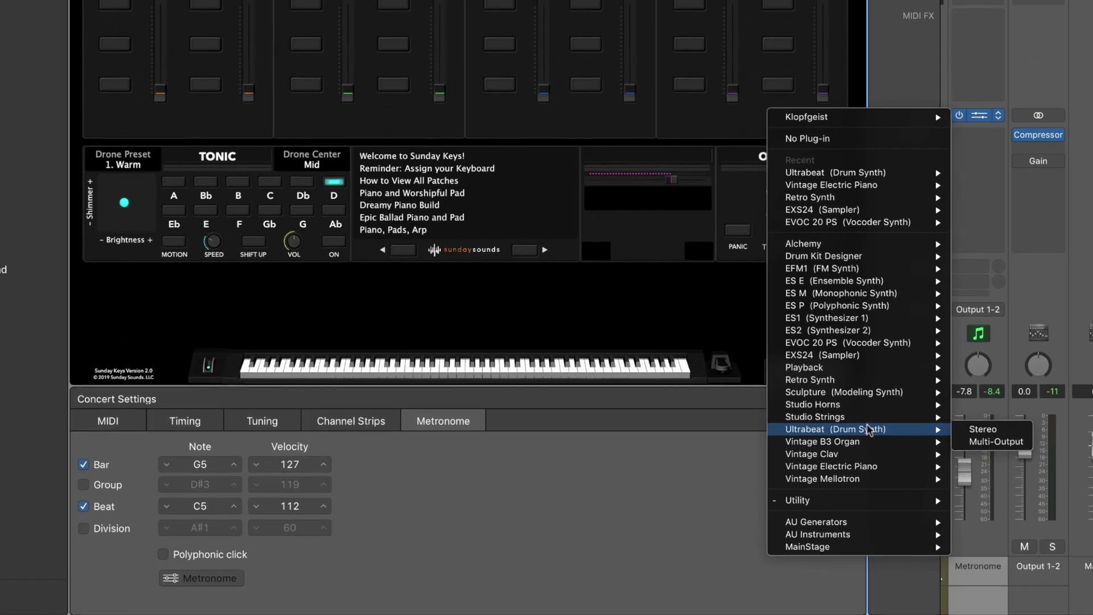
click(985, 431)
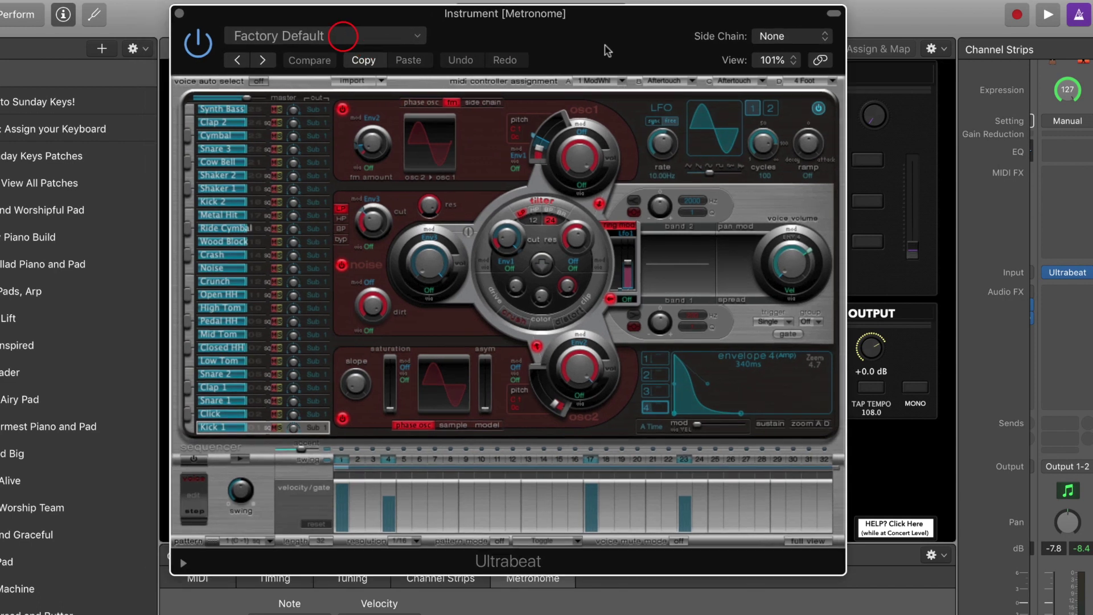
- Browse Ultrabeat's Drum Kits presets without changing the Factory Default kit, then close the window
click(370, 36)
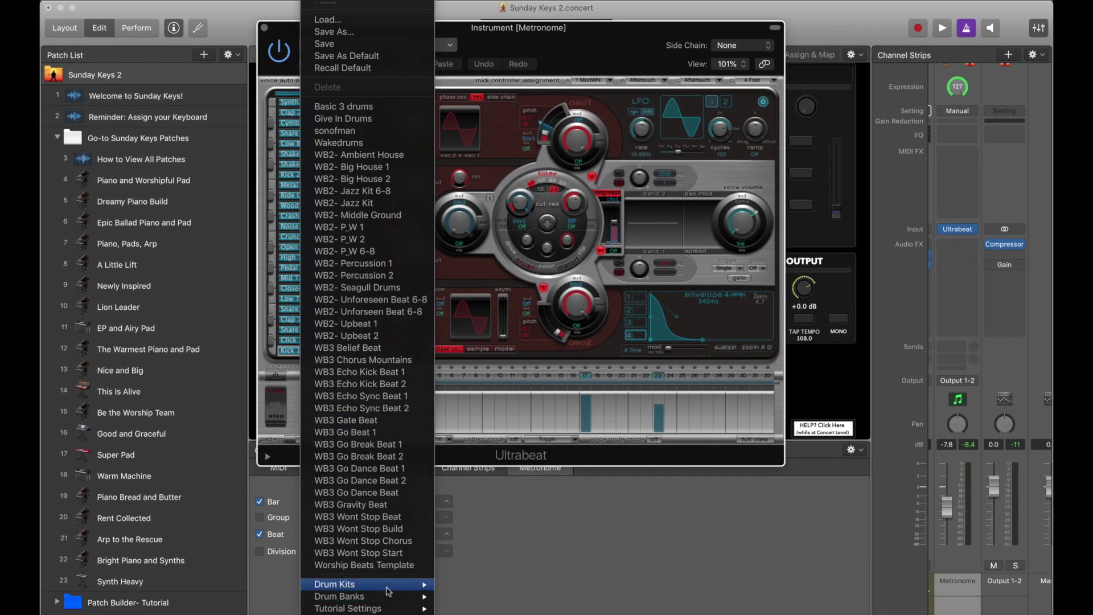
mouse_move(378, 614)
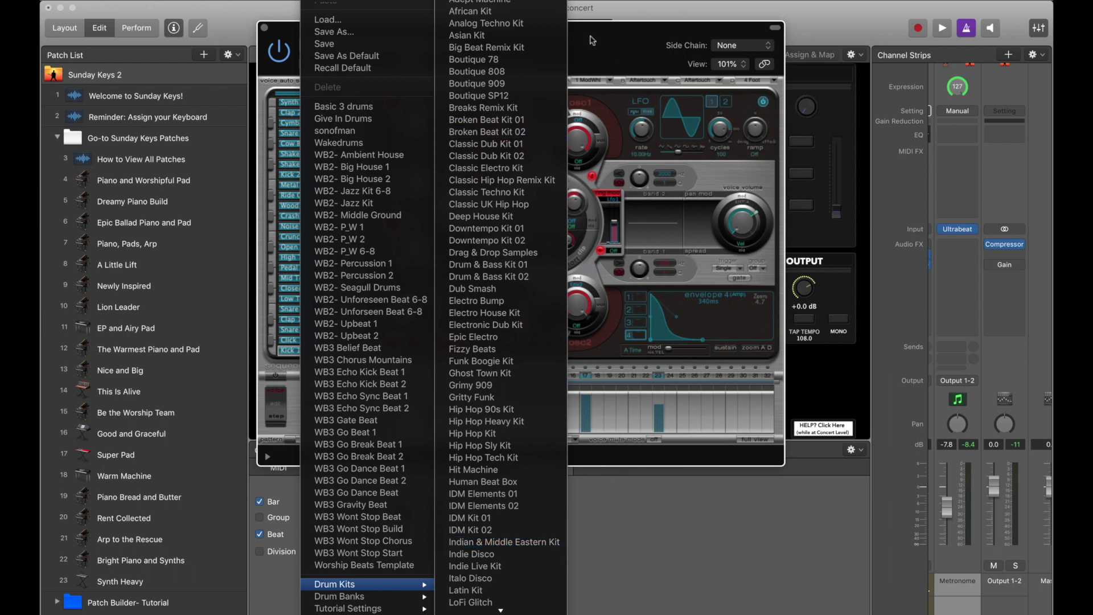
click(592, 51)
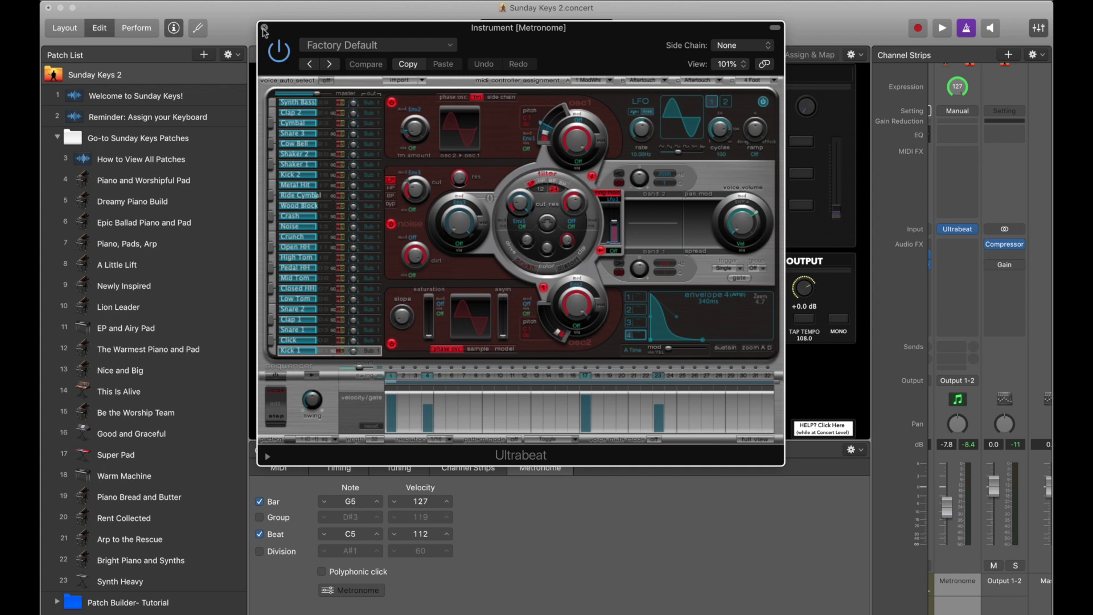
click(264, 27)
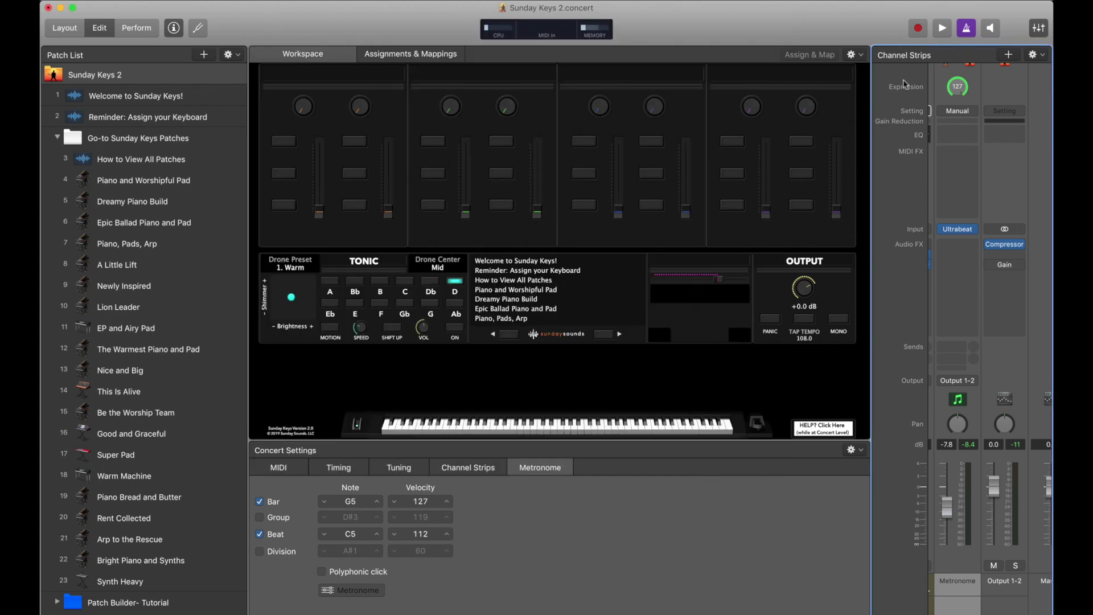
- Start playback at a lower volume to hear the Ultrabeat click, then reopen the Ultrabeat window
key(XF86AudioLowerVolume)
key(XF86AudioLowerVolume)
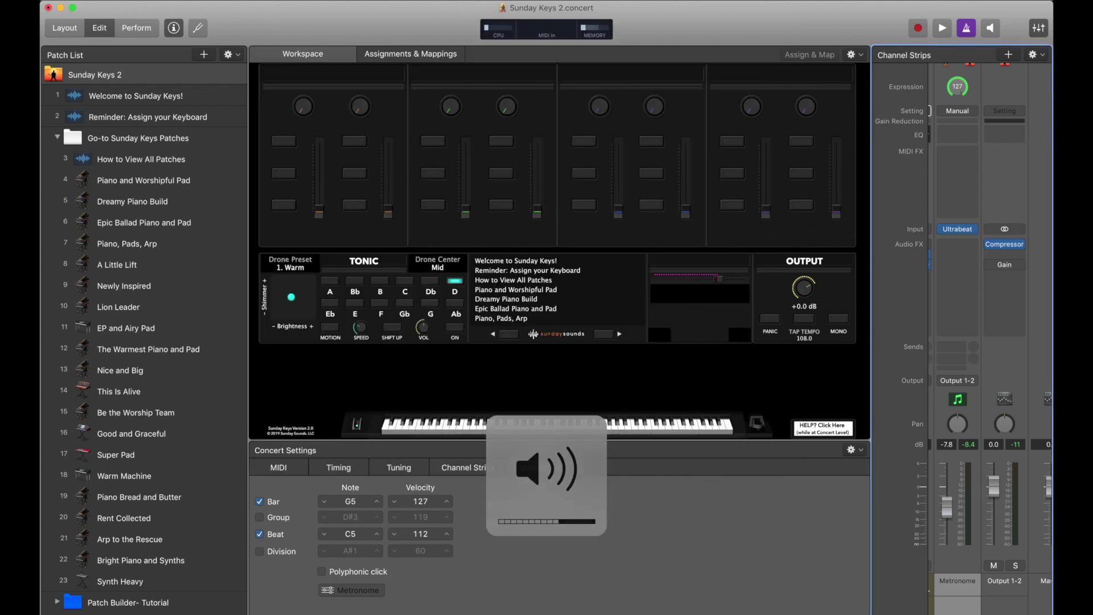
click(943, 29)
key(XF86AudioLowerVolume)
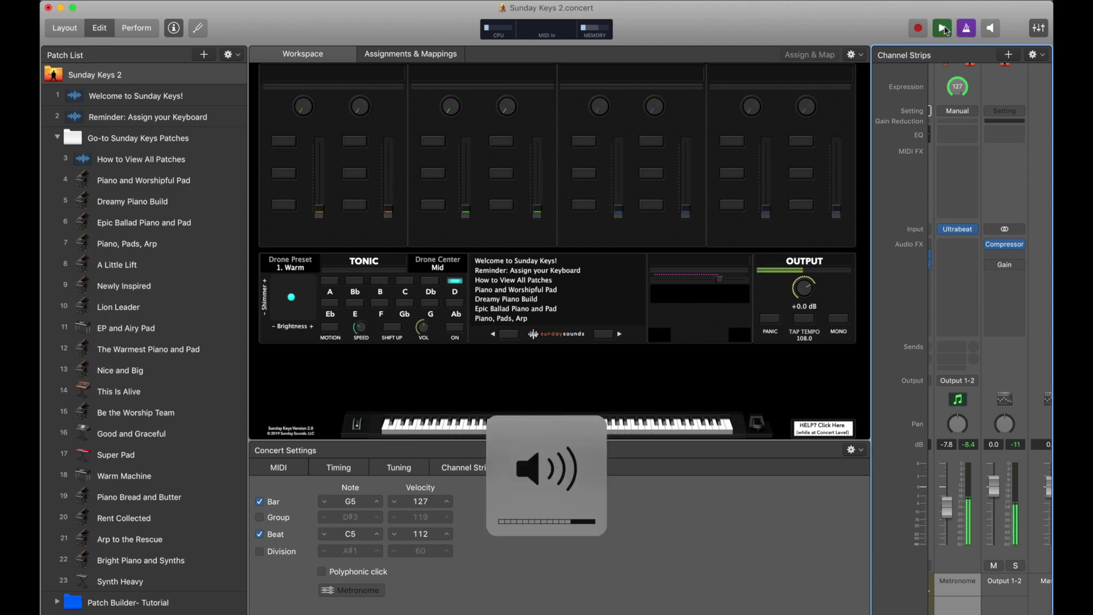
mouse_move(956, 233)
click(956, 232)
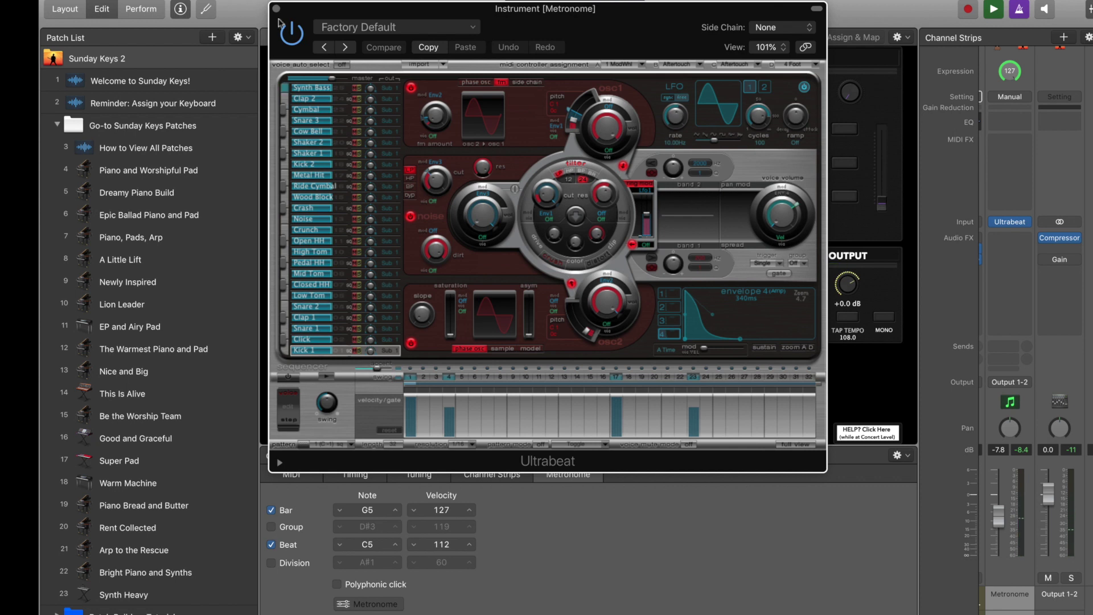
- Move the Ultrabeat window up and left and step the Bar and Beat notes down
drag(300, 20, 78, 4)
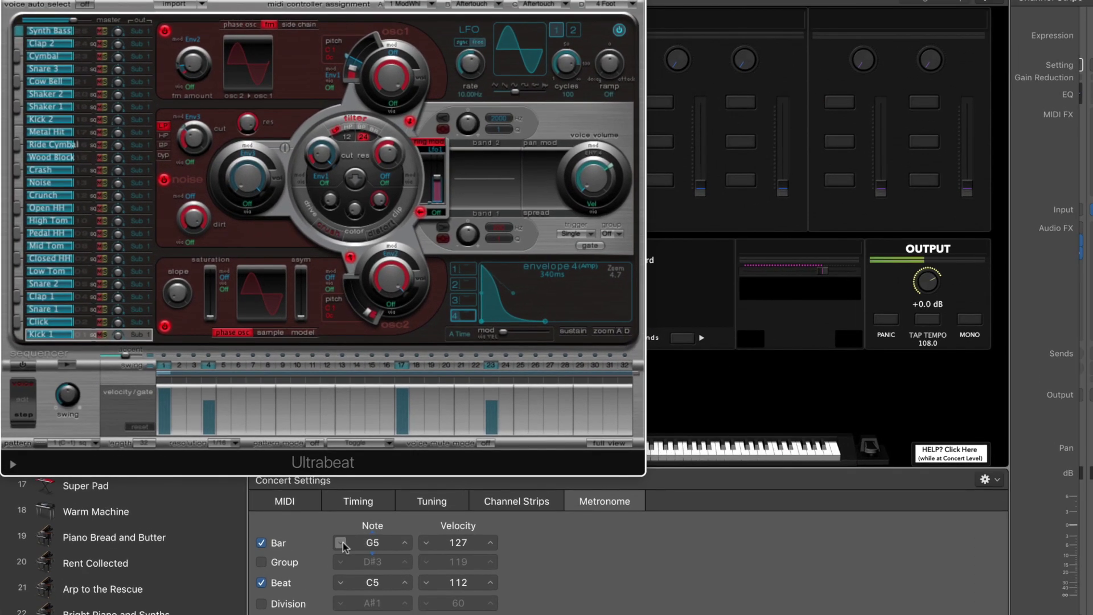
click(340, 537)
click(340, 536)
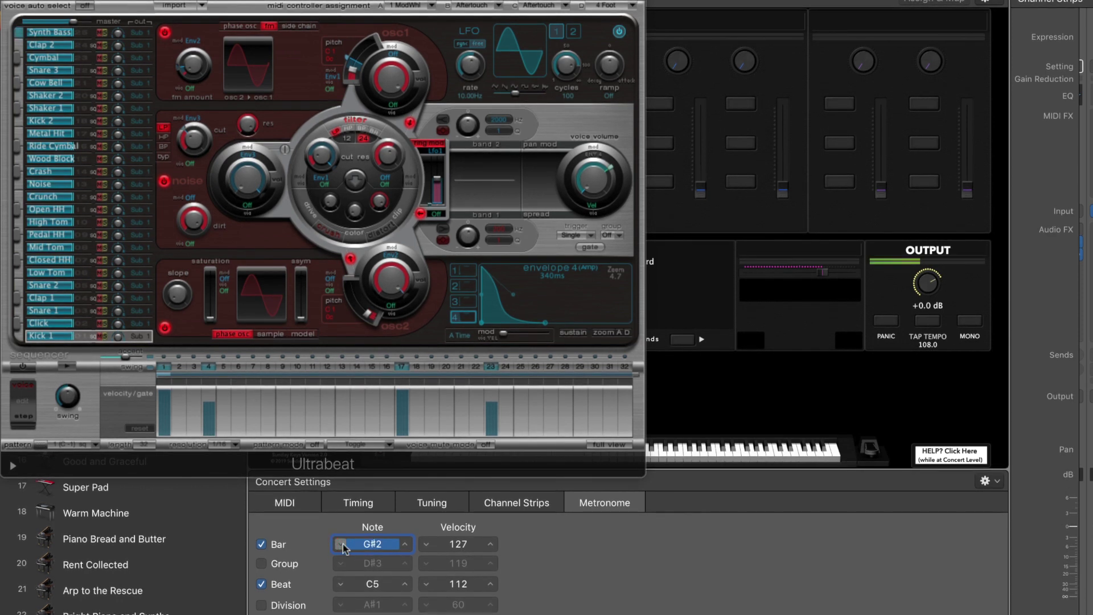
key(XF86AudioRaiseVolume)
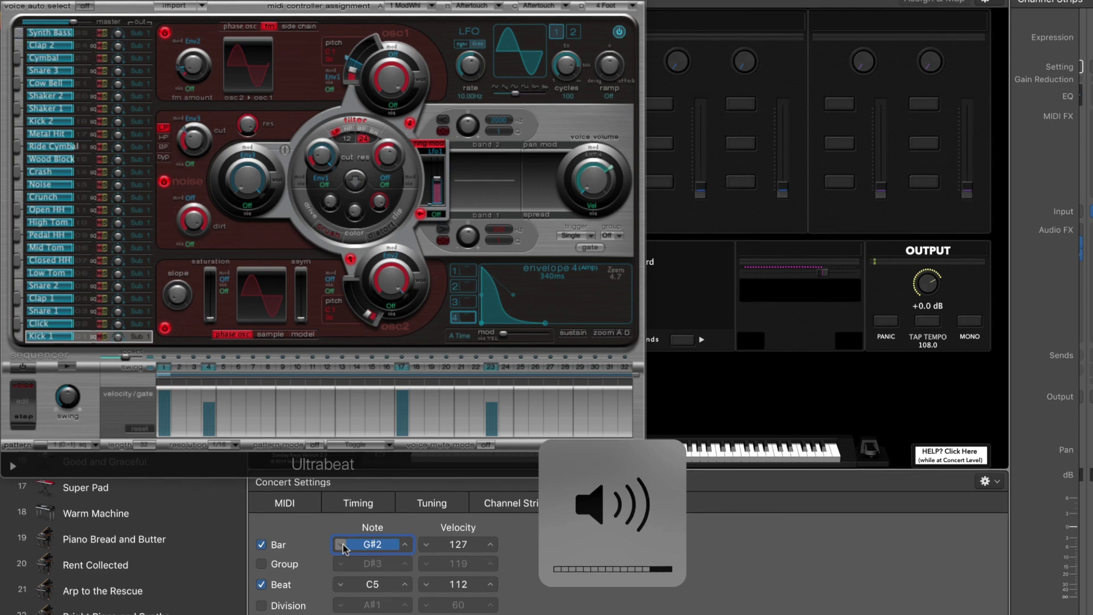
click(341, 585)
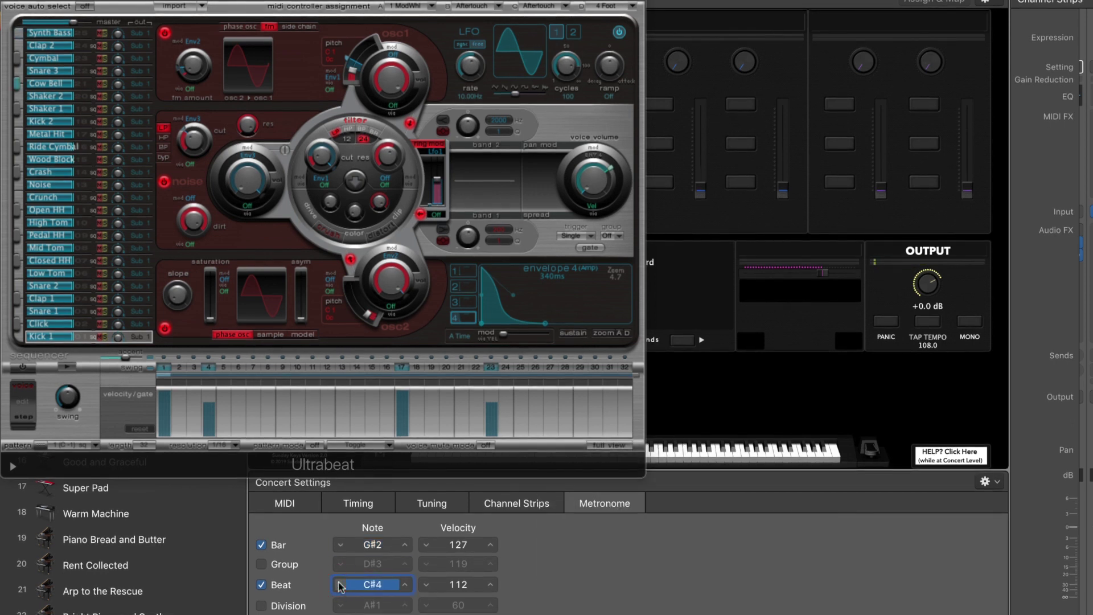
click(340, 585)
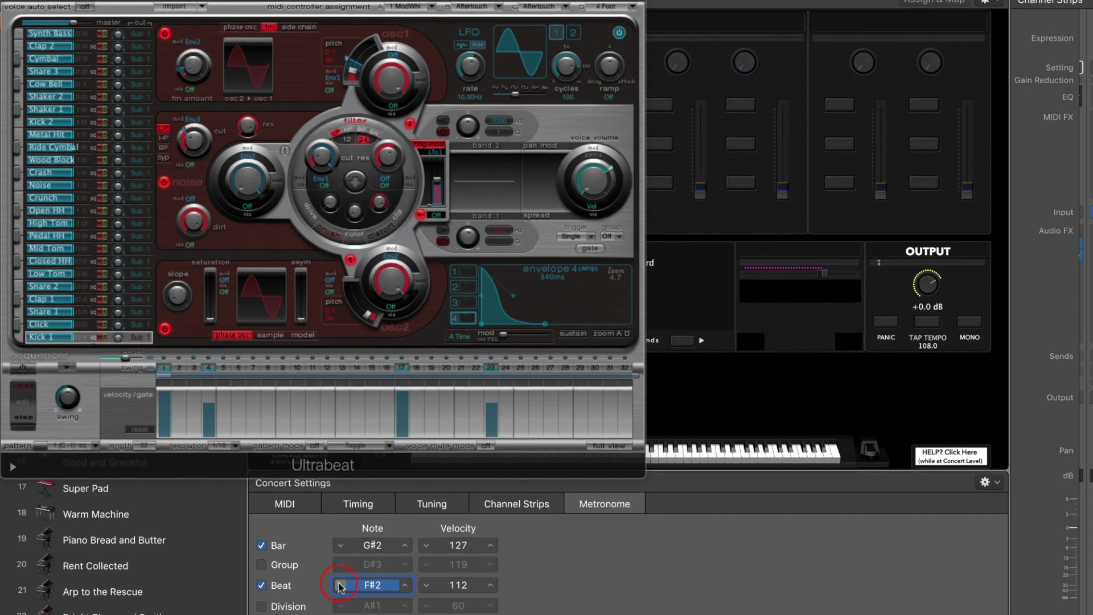
key(XF86AudioRaiseVolume)
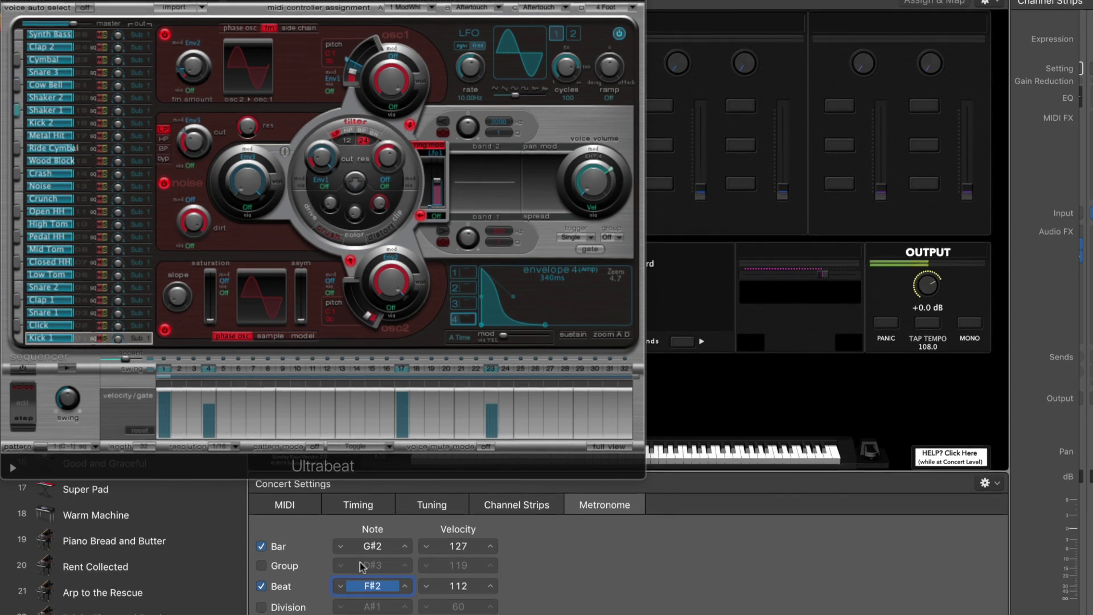
- Settle Bar on G#2 and Beat on F#2, checking the Cow Bell and Clap 2 sounds
click(340, 547)
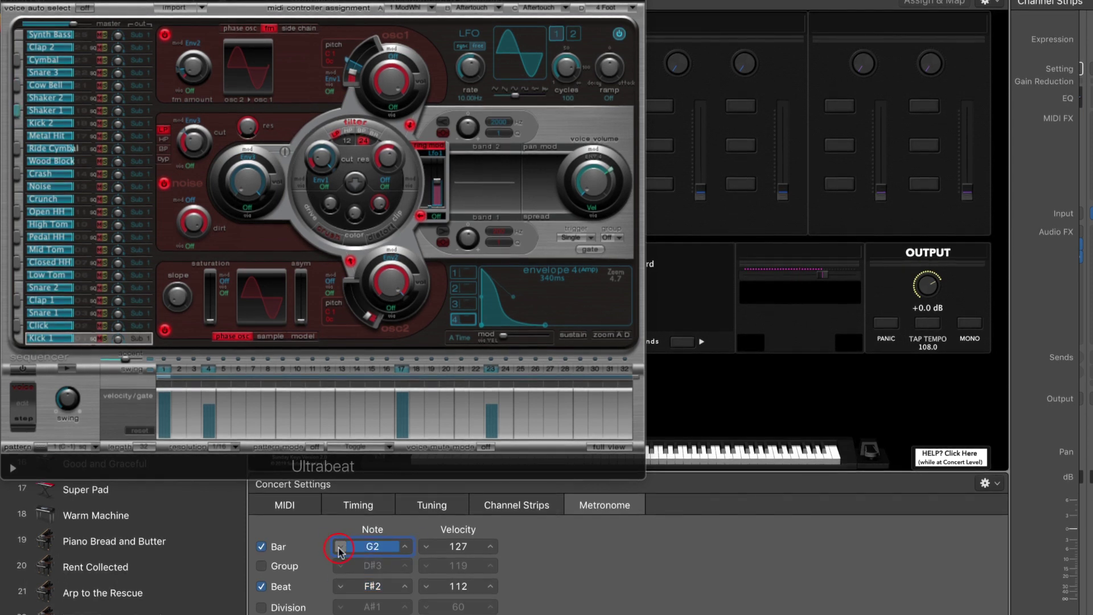
click(340, 587)
click(340, 587)
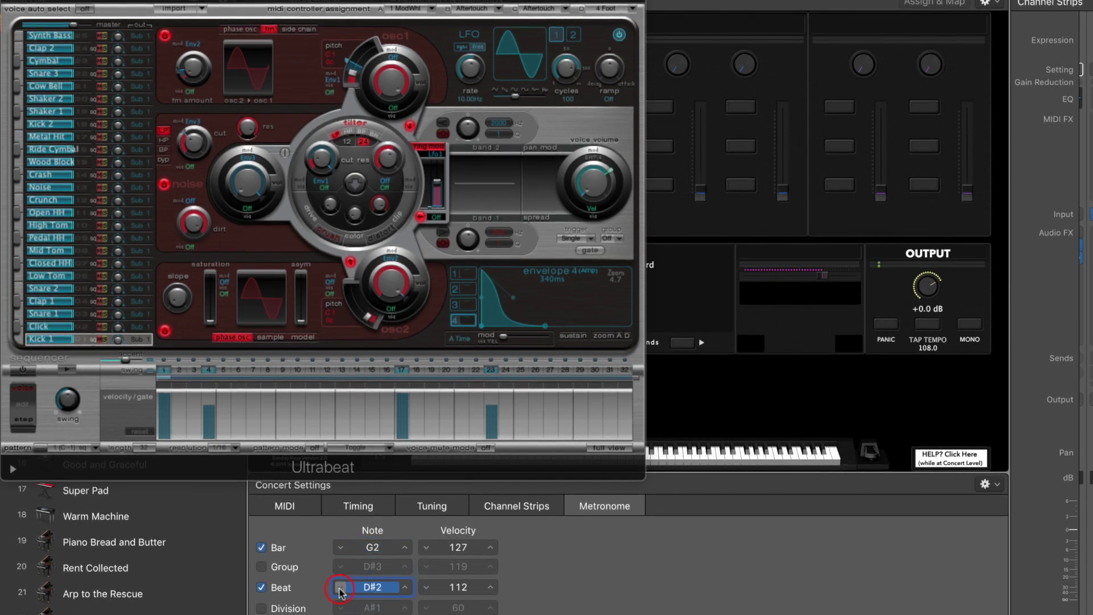
click(406, 588)
click(406, 588)
click(405, 588)
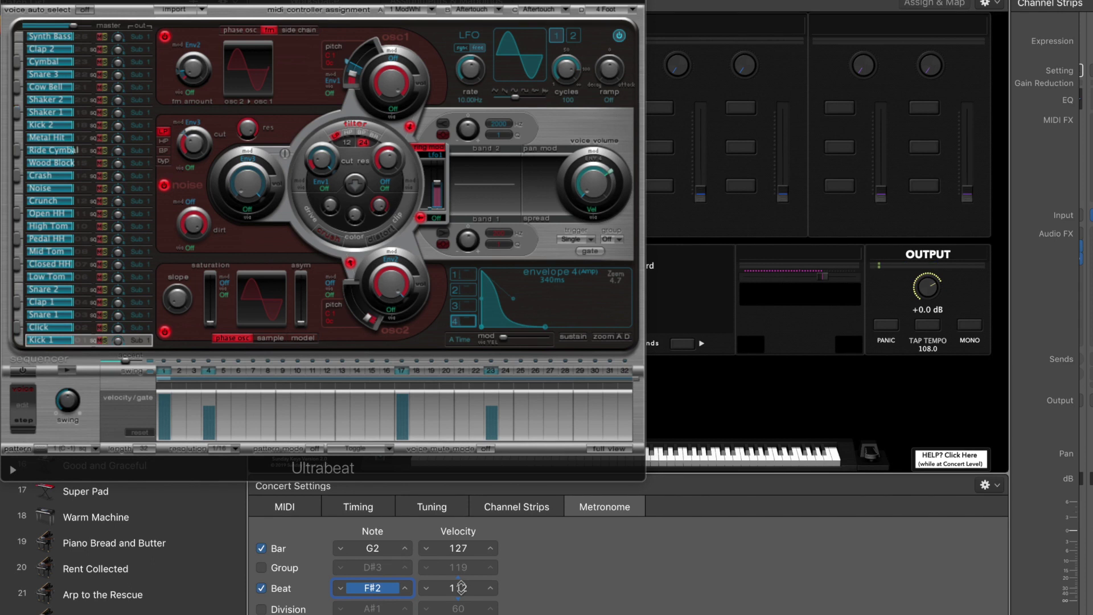
click(405, 549)
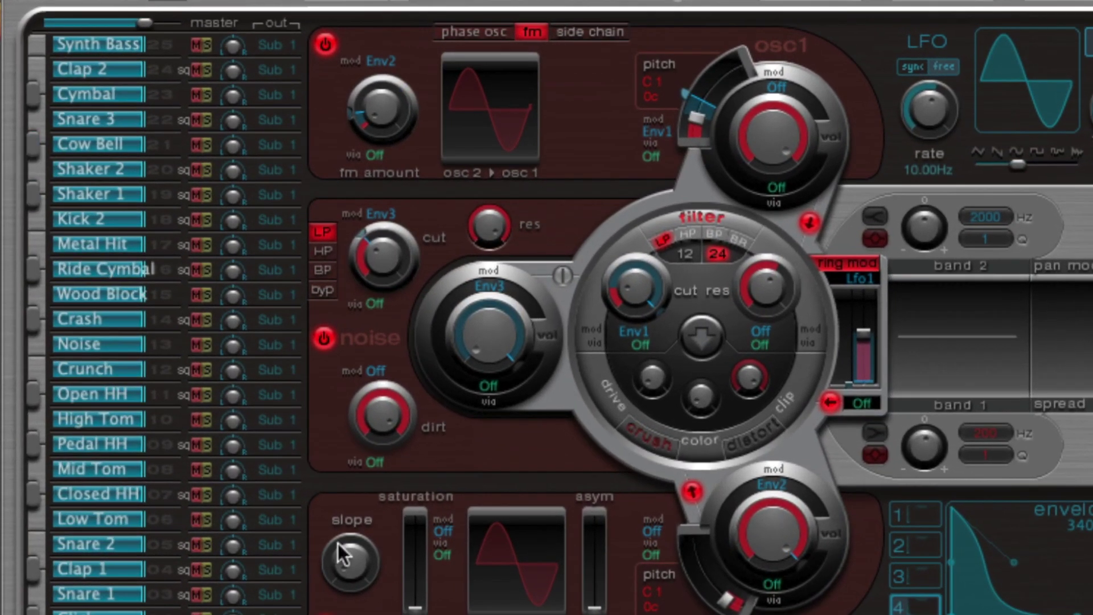
click(119, 145)
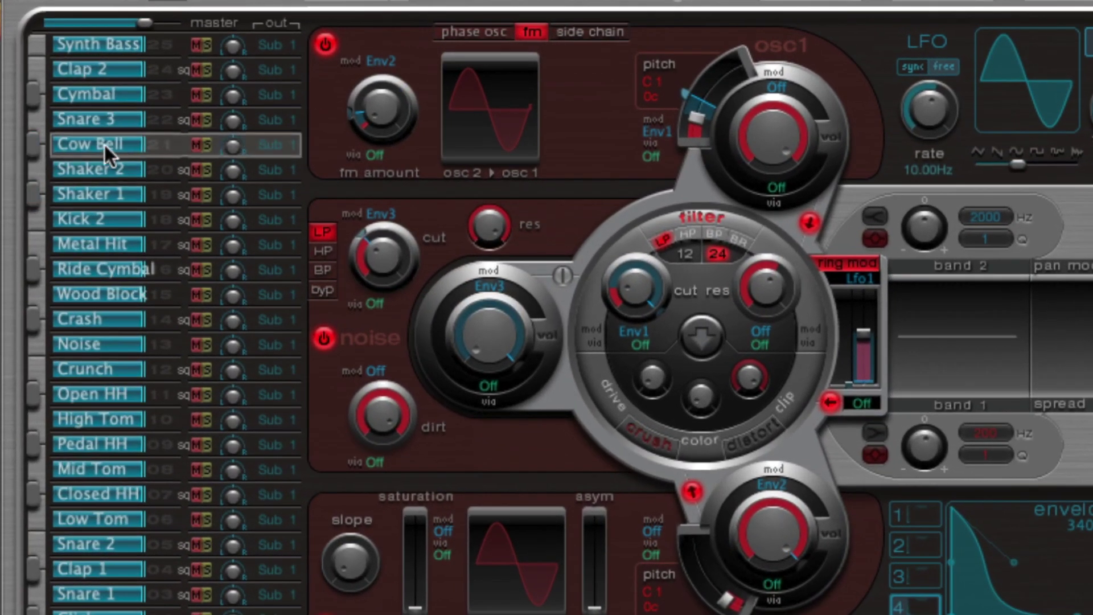
click(106, 73)
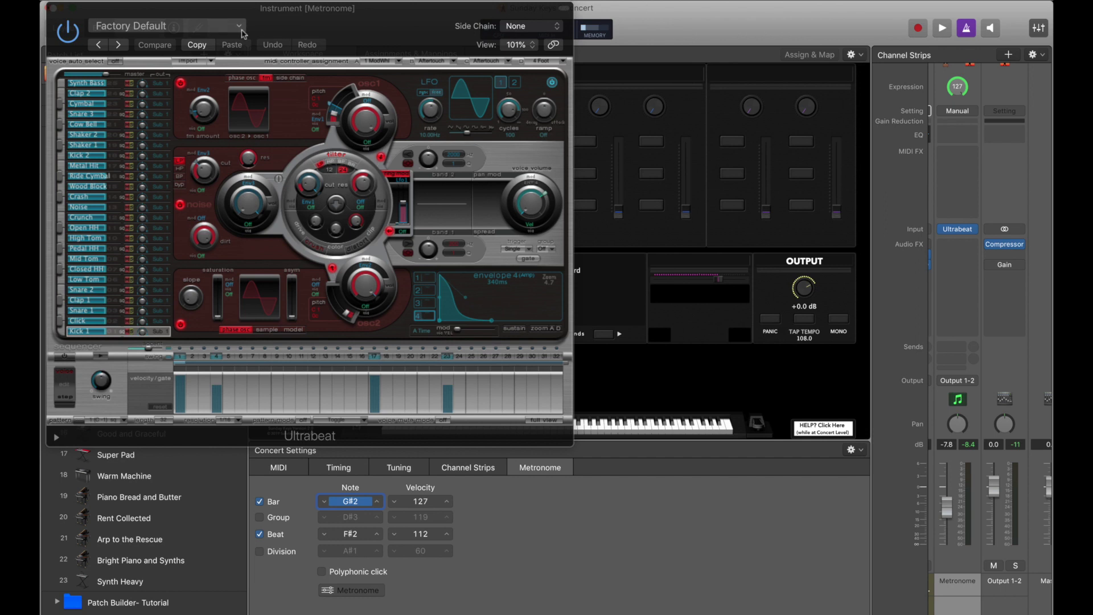
- Close the preset and instrument lists without changes, then close the Ultrabeat window
click(239, 26)
mouse_move(153, 587)
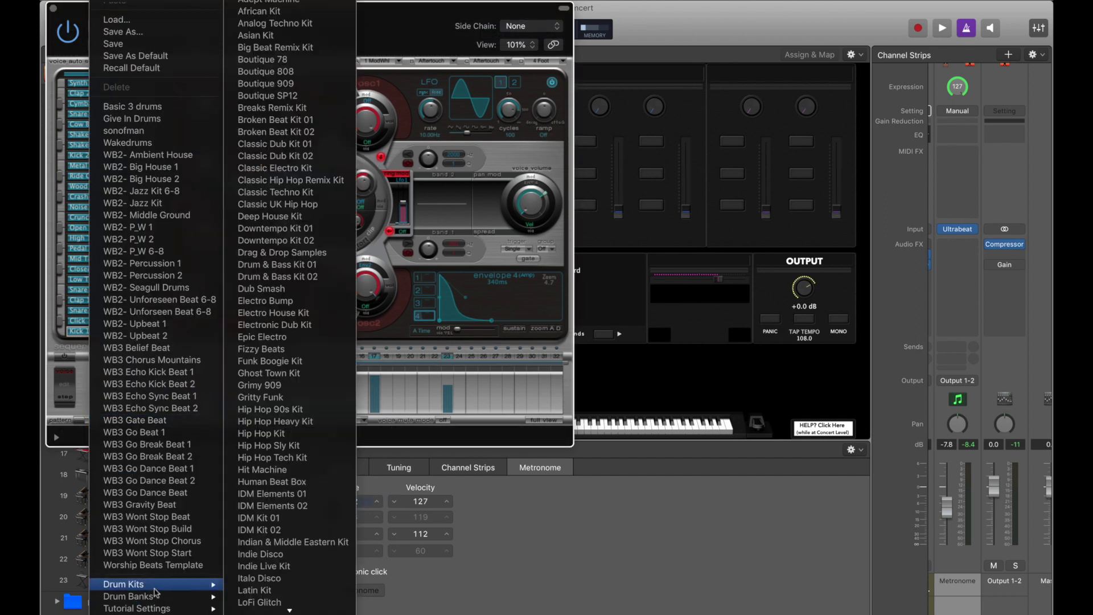
click(418, 42)
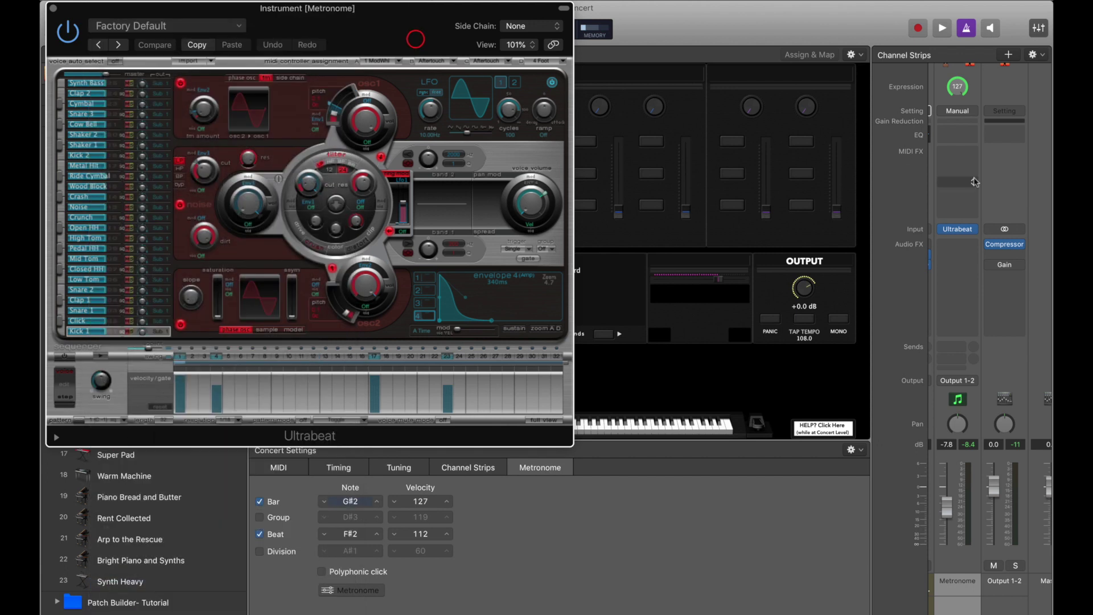
click(973, 229)
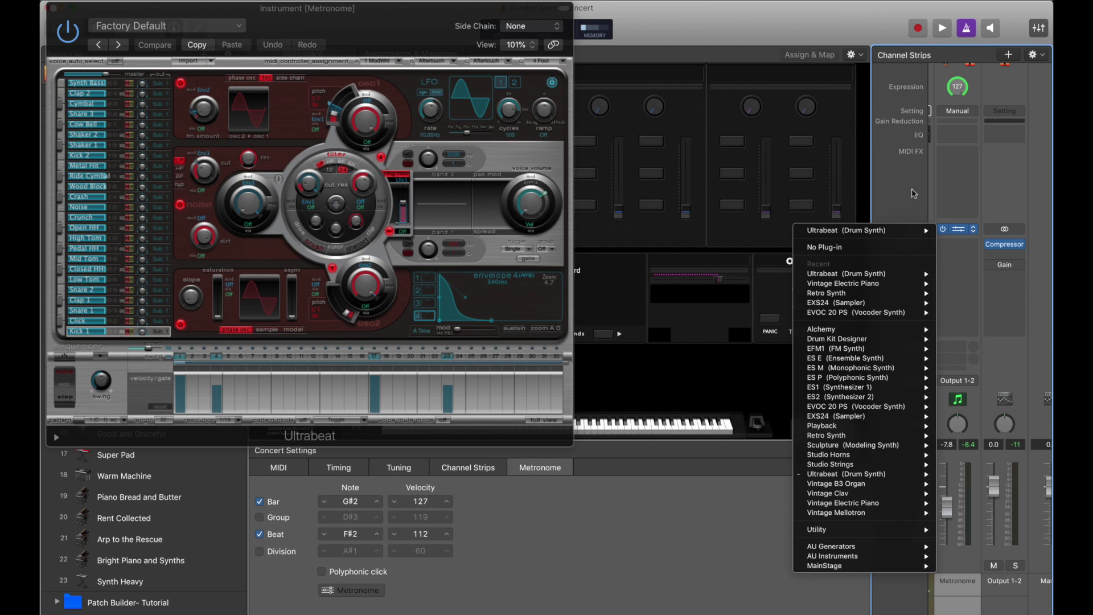
click(691, 22)
click(51, 8)
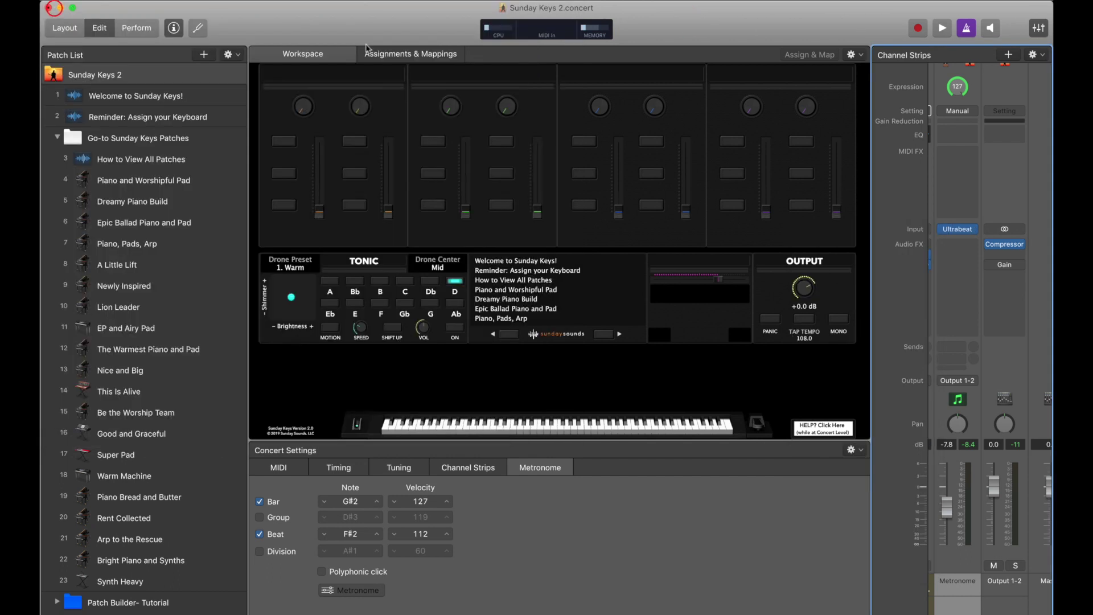